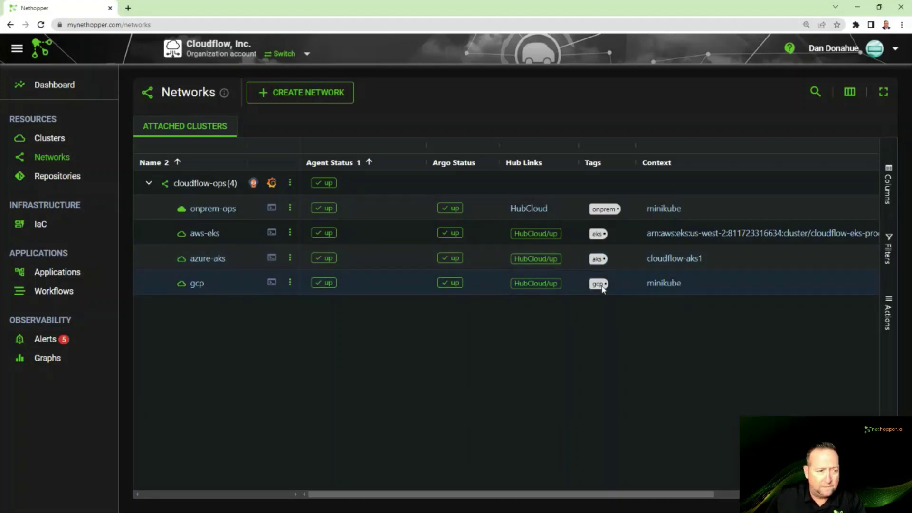
- Add the aks cluster tag to the frontend distribution rule of the cloudflow-ops applications and save the rule
left_click(87, 274)
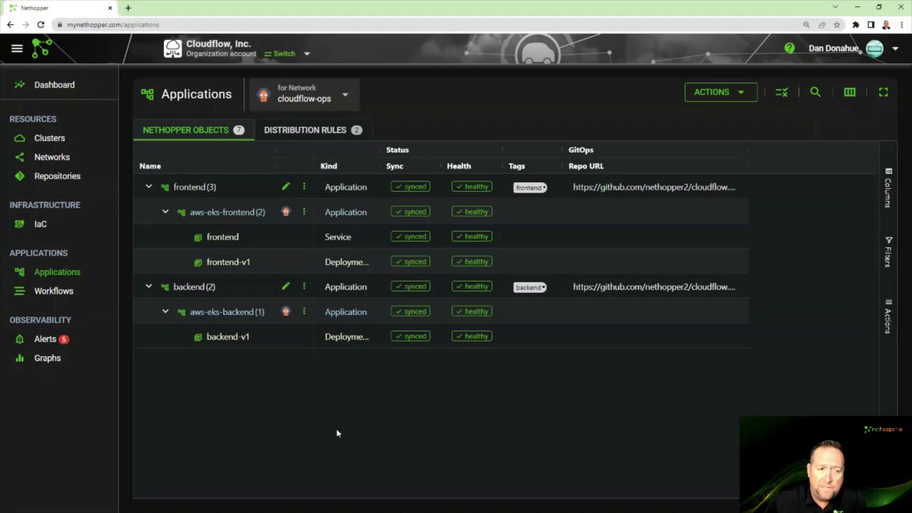
left_click(308, 134)
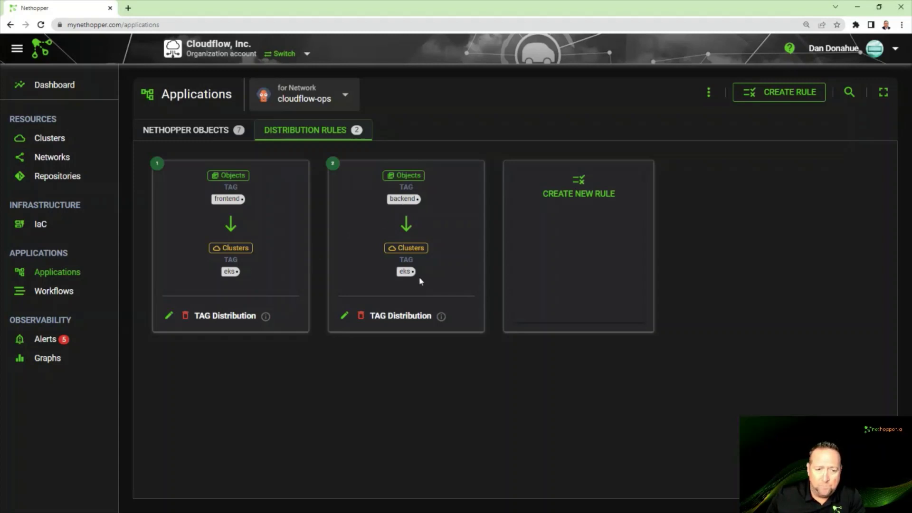
left_click(169, 317)
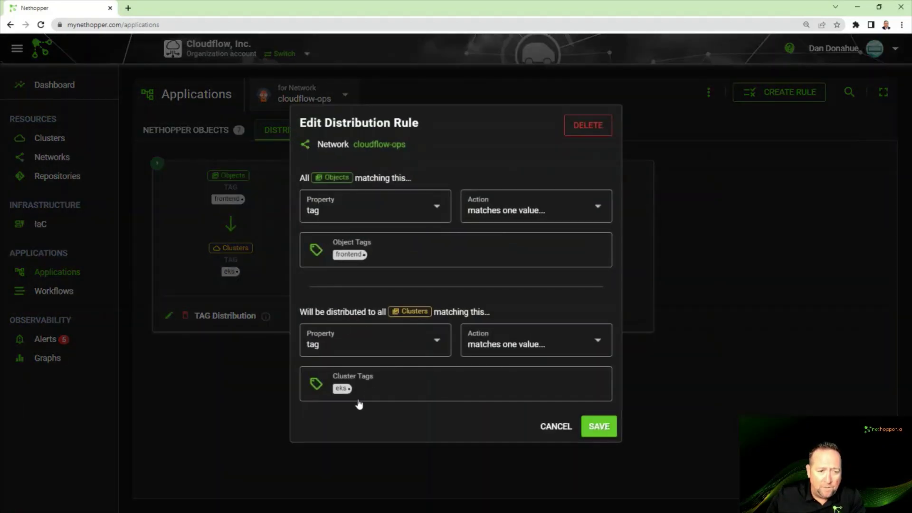
left_click(372, 385)
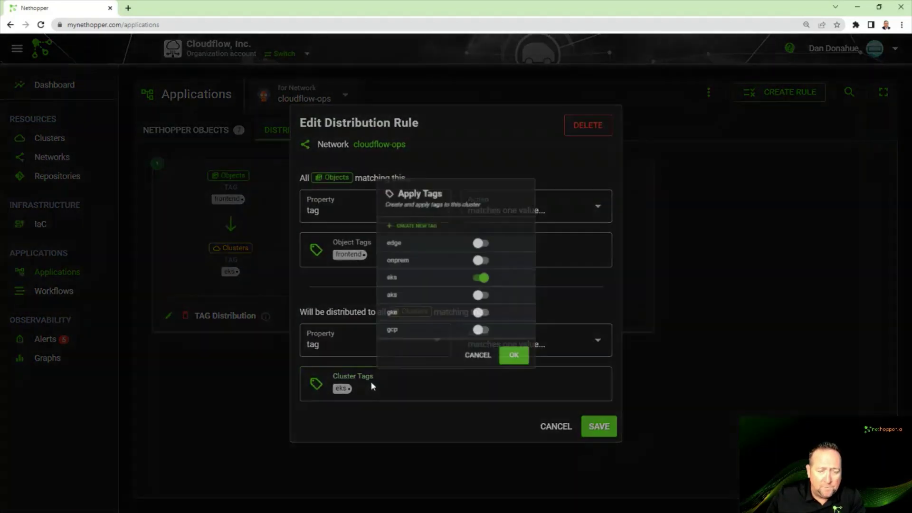
left_click(485, 300)
left_click(533, 374)
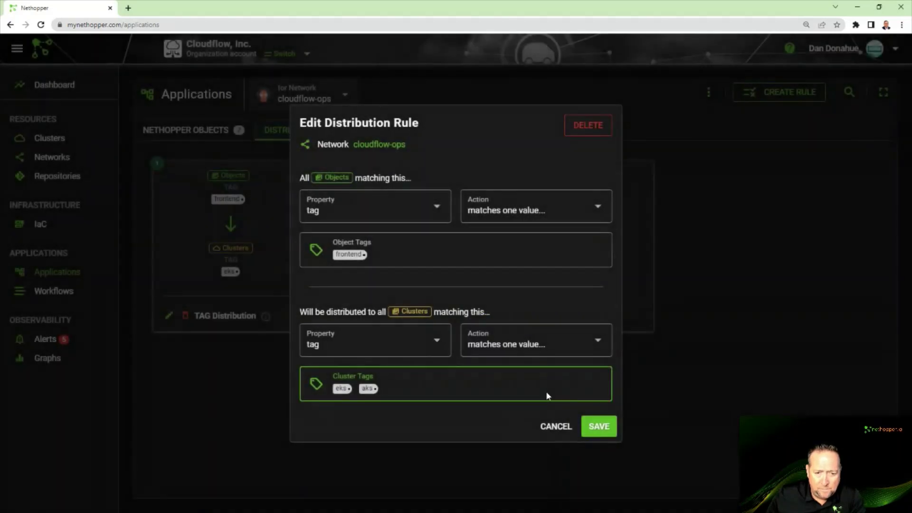
left_click(598, 427)
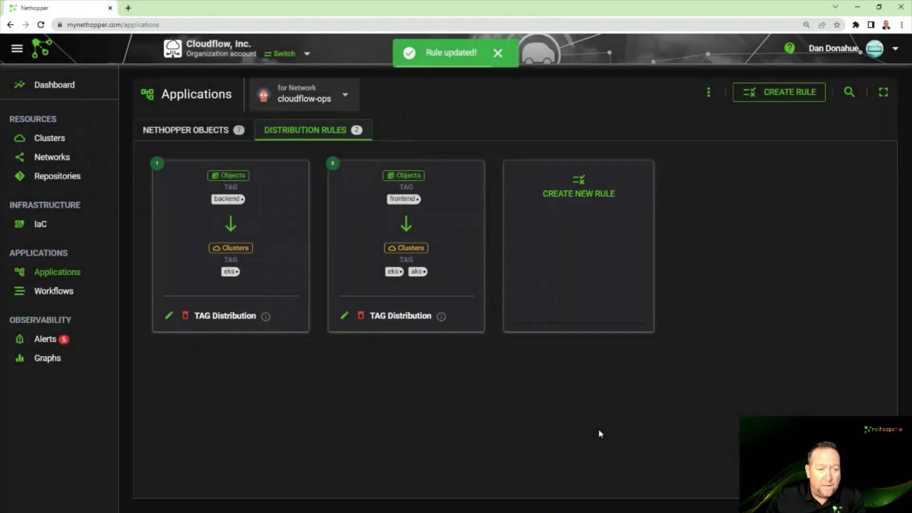
- Add the gcp cluster tag to the backend distribution rule, save it, and check the distributed application objects
left_click(169, 315)
left_click(417, 380)
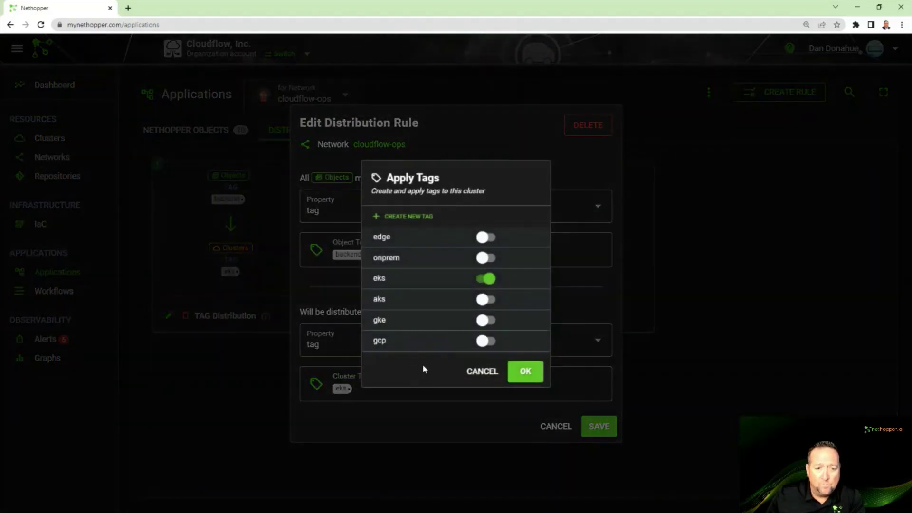
left_click(484, 341)
left_click(524, 372)
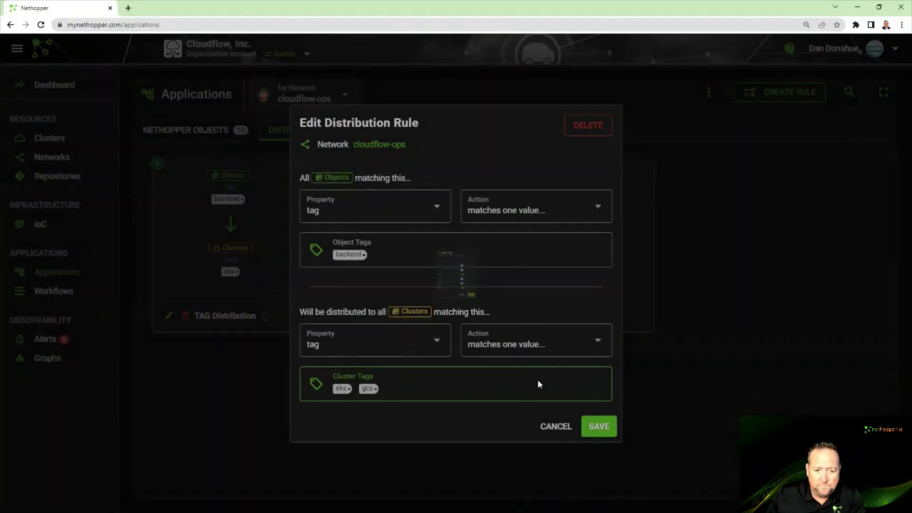
left_click(593, 427)
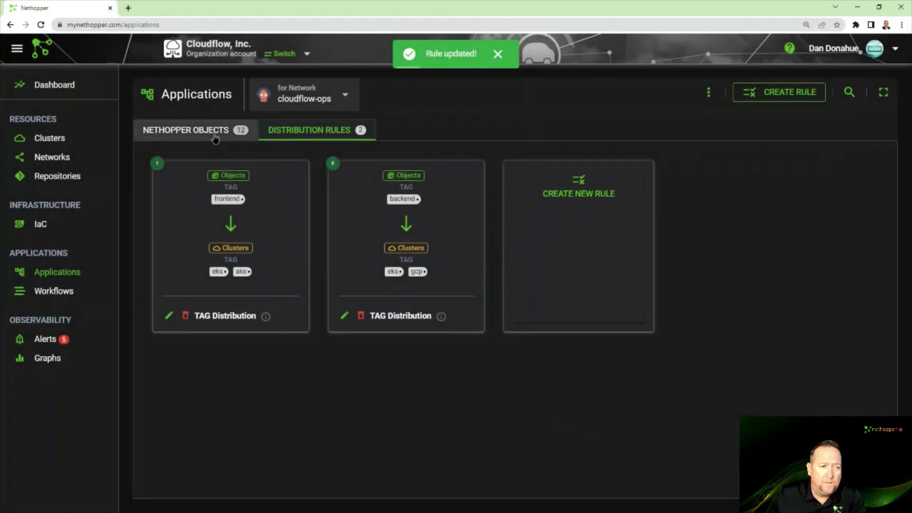
left_click(213, 136)
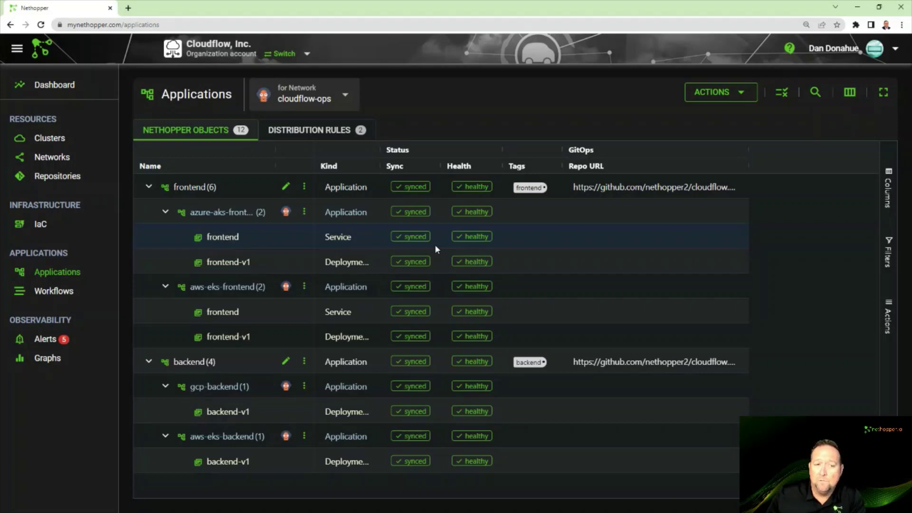
- Remove the eks cluster tag from the frontend distribution rule, keeping only aks, and save the rule
left_click(342, 136)
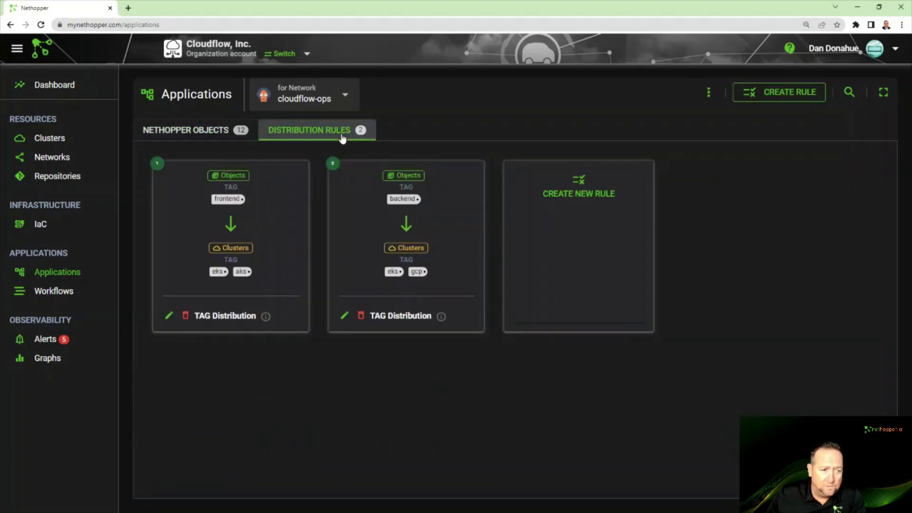
left_click(168, 315)
left_click(434, 386)
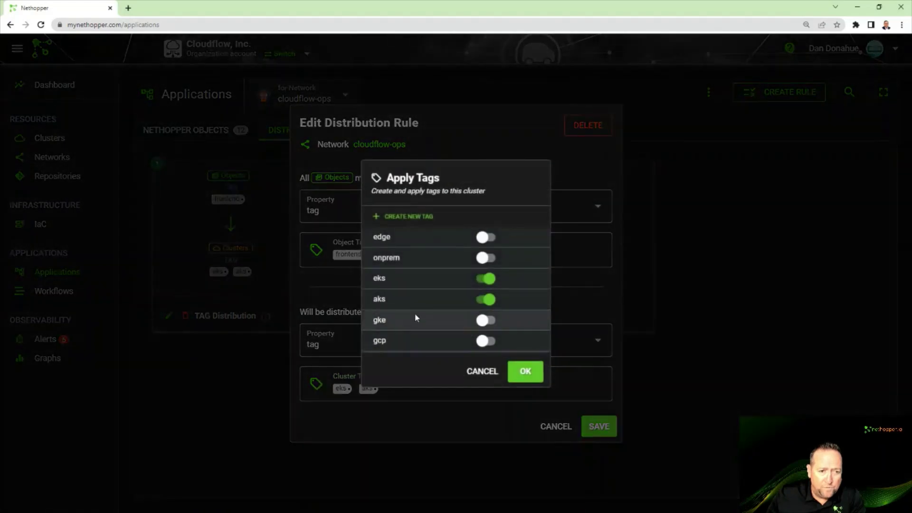
left_click(487, 279)
left_click(523, 371)
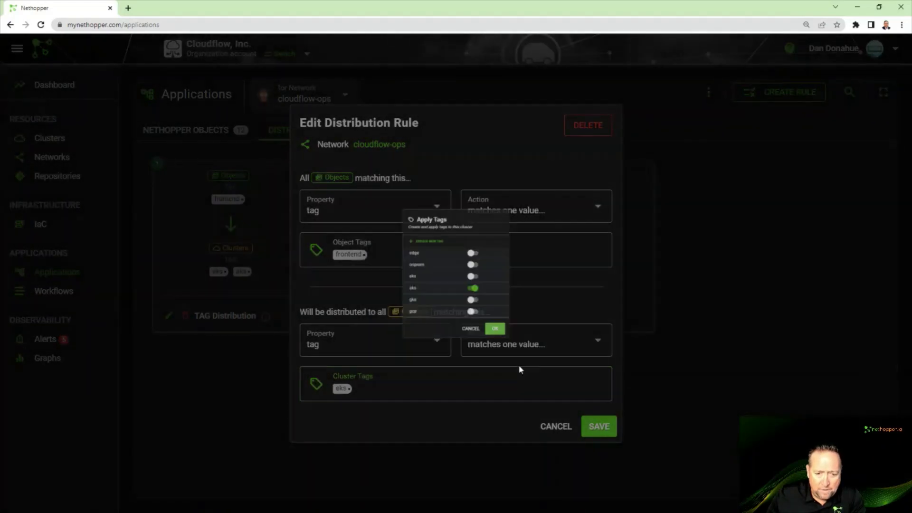
left_click(598, 426)
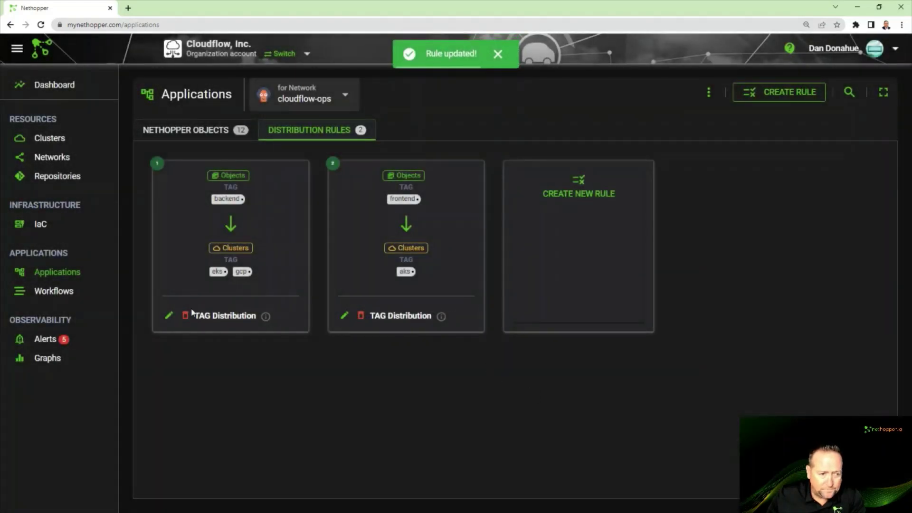
- Remove the eks cluster tag from the backend distribution rule, keeping only gcp, save it, and check the application objects
left_click(168, 315)
left_click(403, 391)
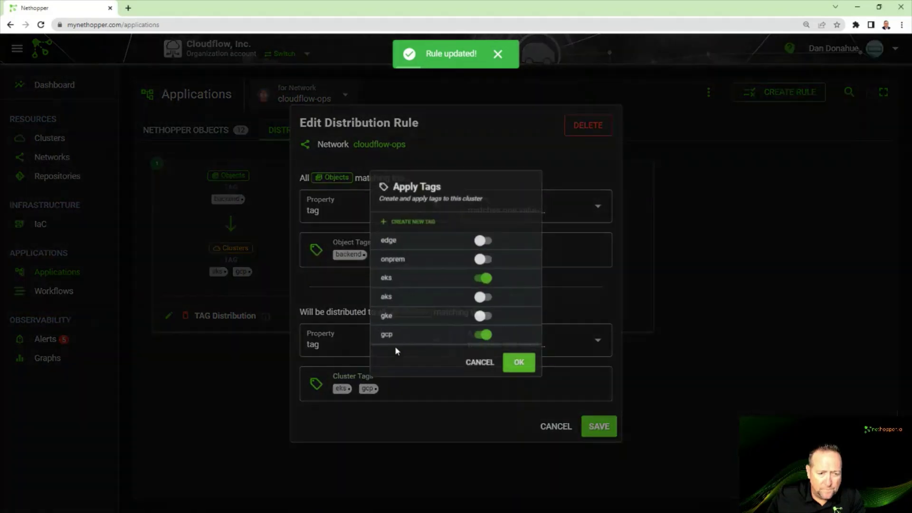
left_click(487, 279)
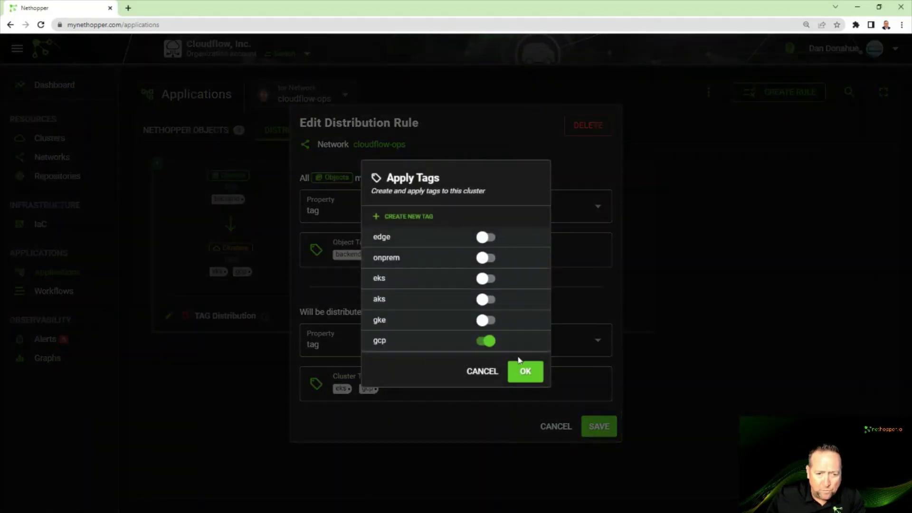
left_click(523, 372)
left_click(589, 429)
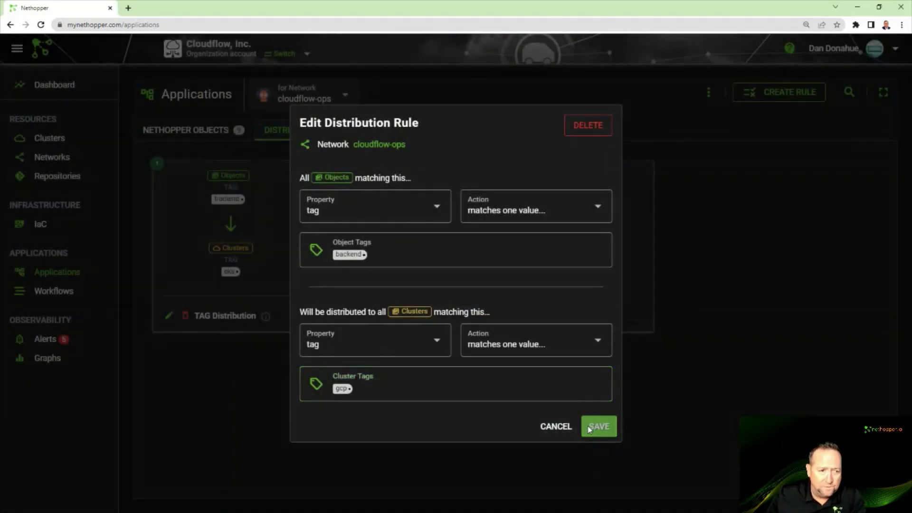
left_click(204, 130)
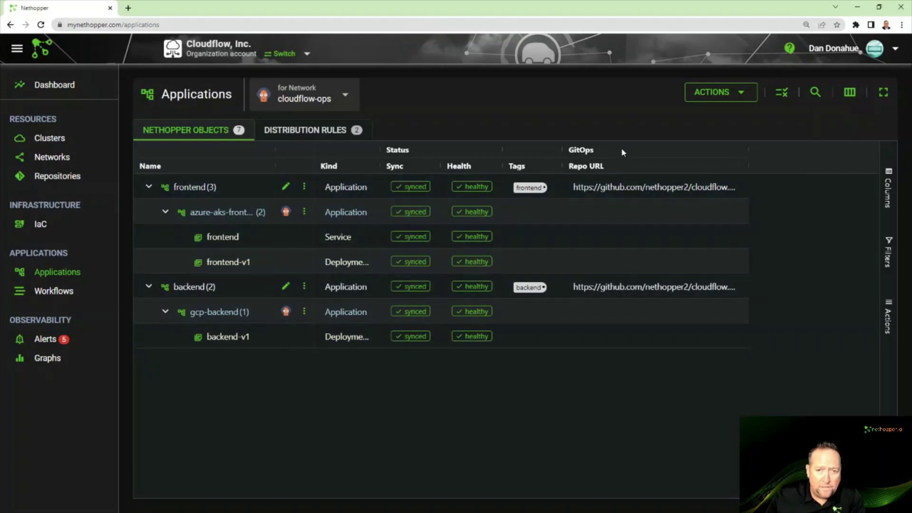
left_click(848, 95)
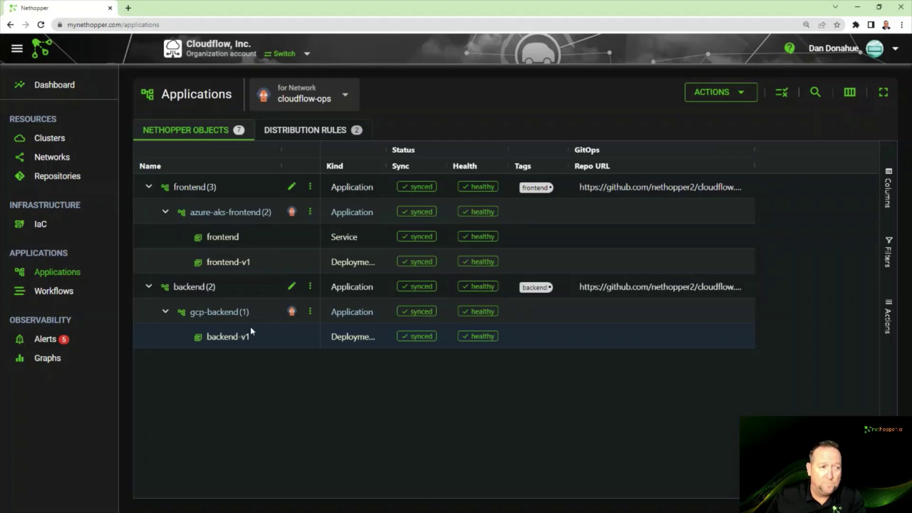
- Detach the aws-eks cluster from the cloudflow-ops network, confirming with the cluster name aws-eks
left_click(79, 157)
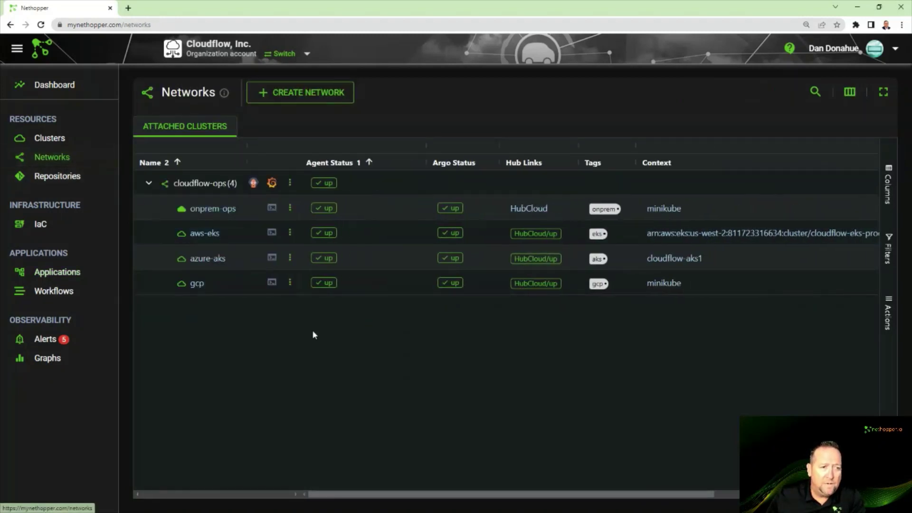
left_click(289, 233)
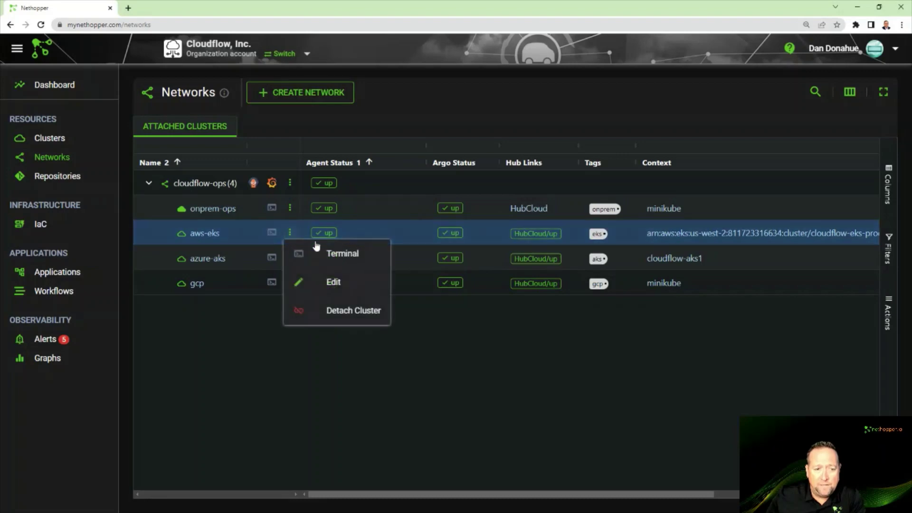
left_click(360, 309)
left_click_drag(343, 274, 300, 274)
key("ctrl+c")
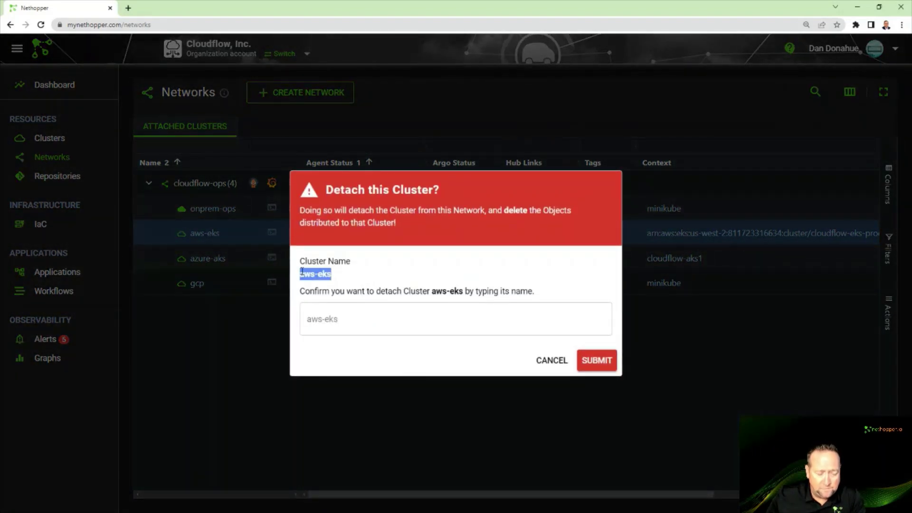
left_click(350, 311)
key("ctrl+v")
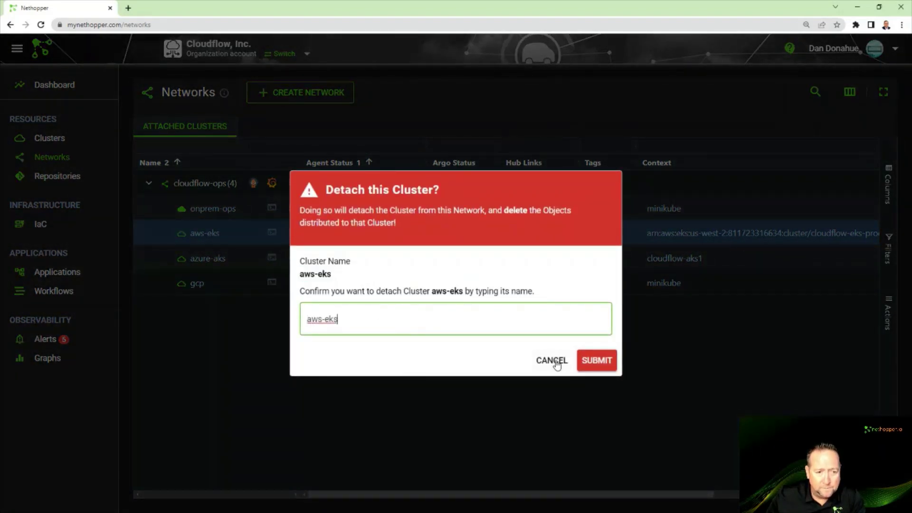
left_click(594, 361)
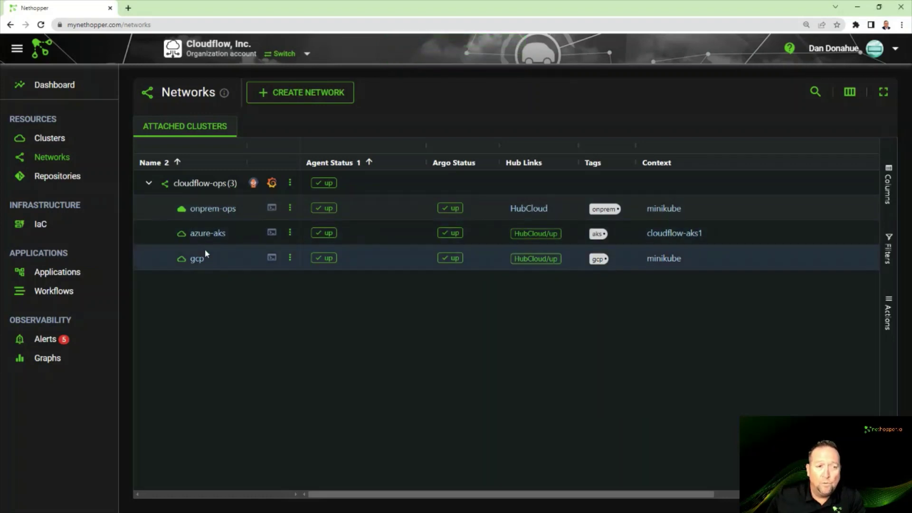
- Deactivate the aws-eks infrastructure object in the infrastructure-as-code list and save the change
left_click(42, 229)
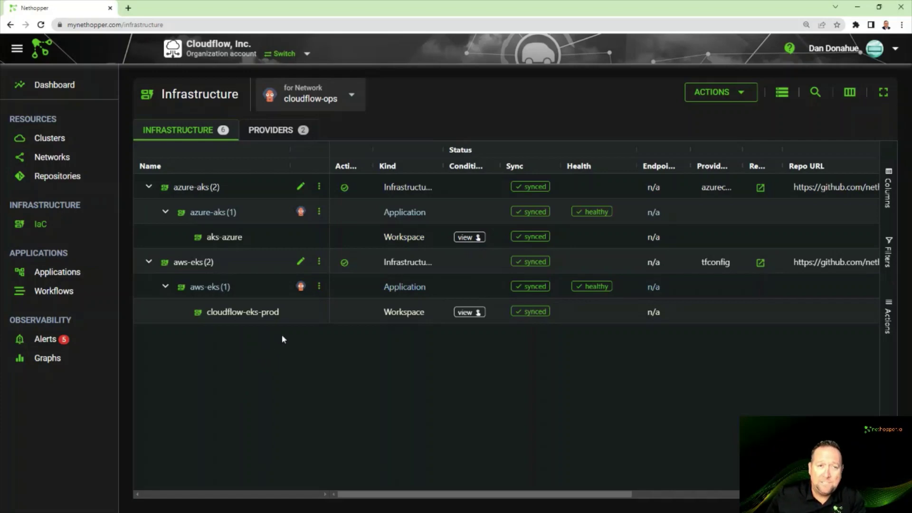
left_click(301, 261)
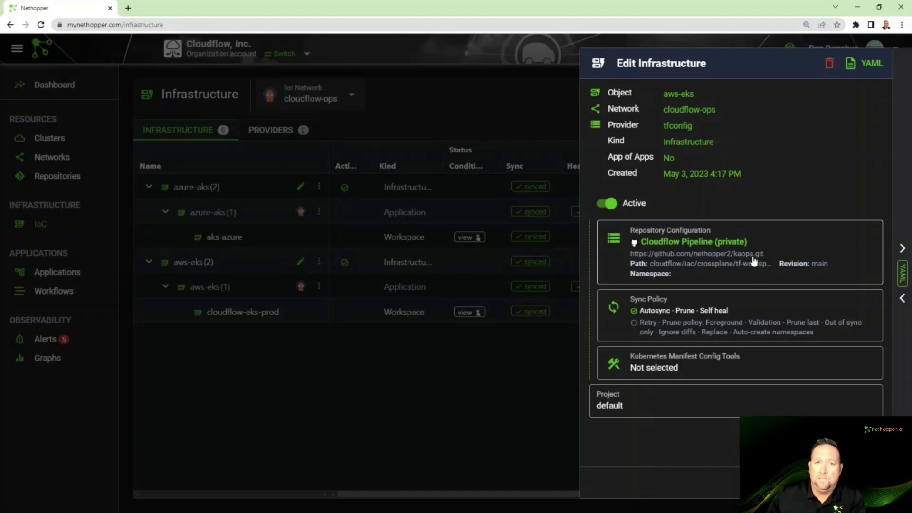
left_click(611, 216)
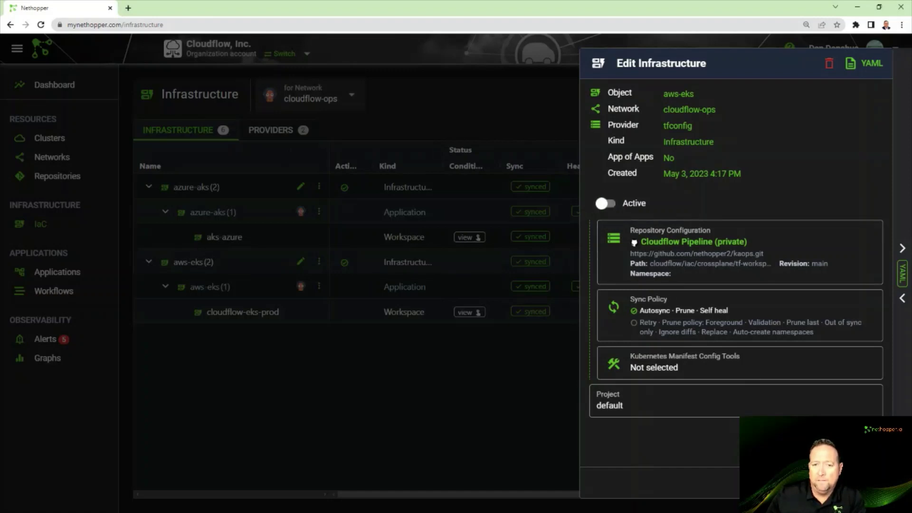
left_click(857, 482)
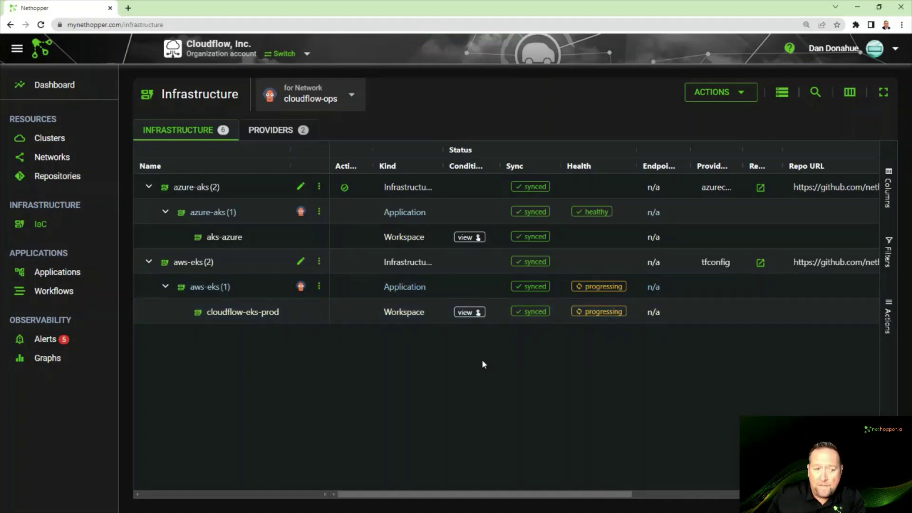
- Review the clusters attached to the cloudflow-ops network and the placement of the frontend and backend applications
left_click(72, 161)
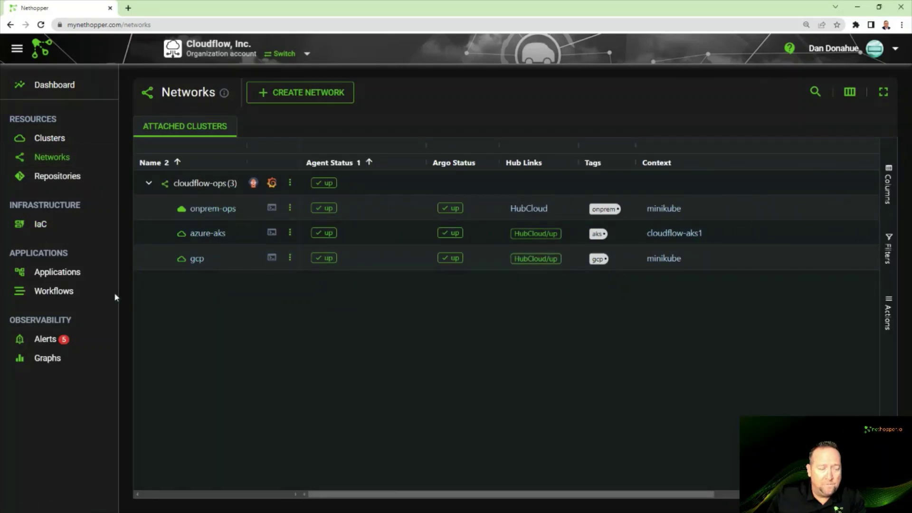
left_click(63, 274)
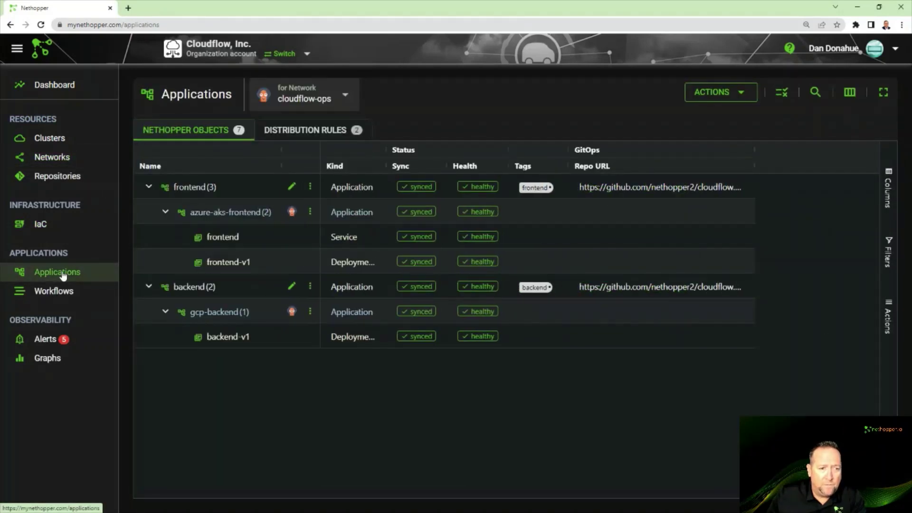
left_click(71, 158)
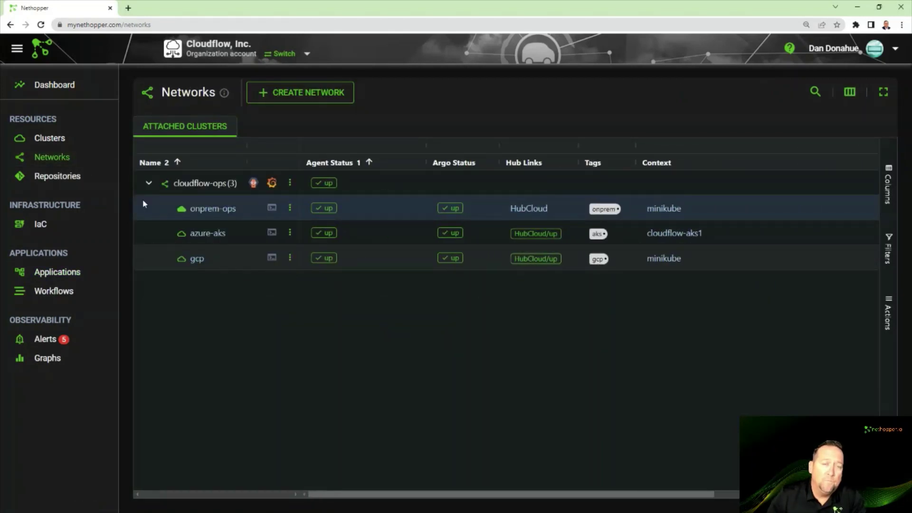